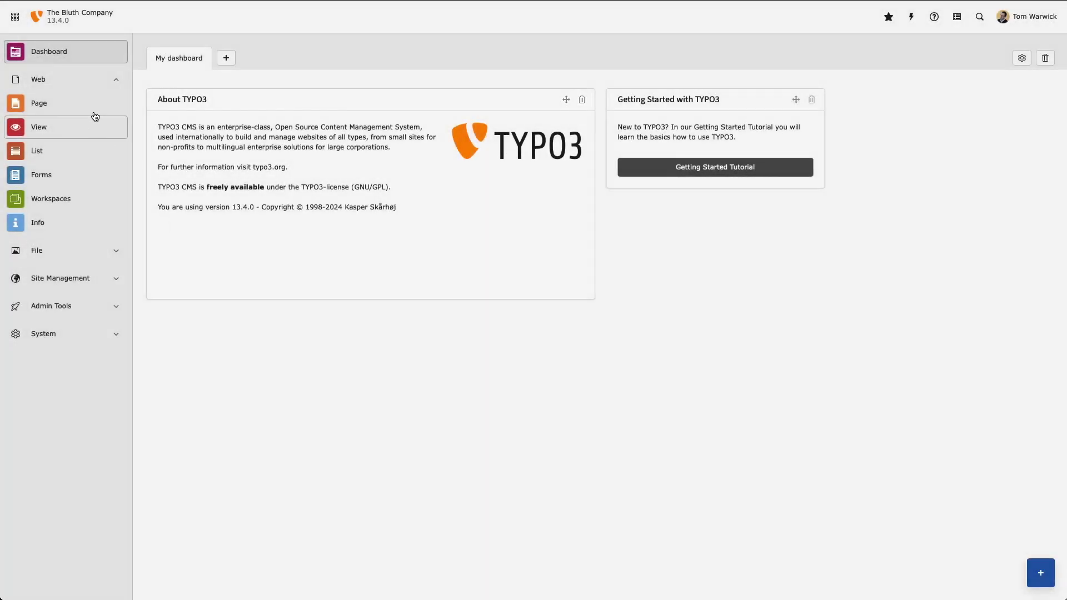
Show the Meet The Team page in the Page module via the page tree.
click(94, 109)
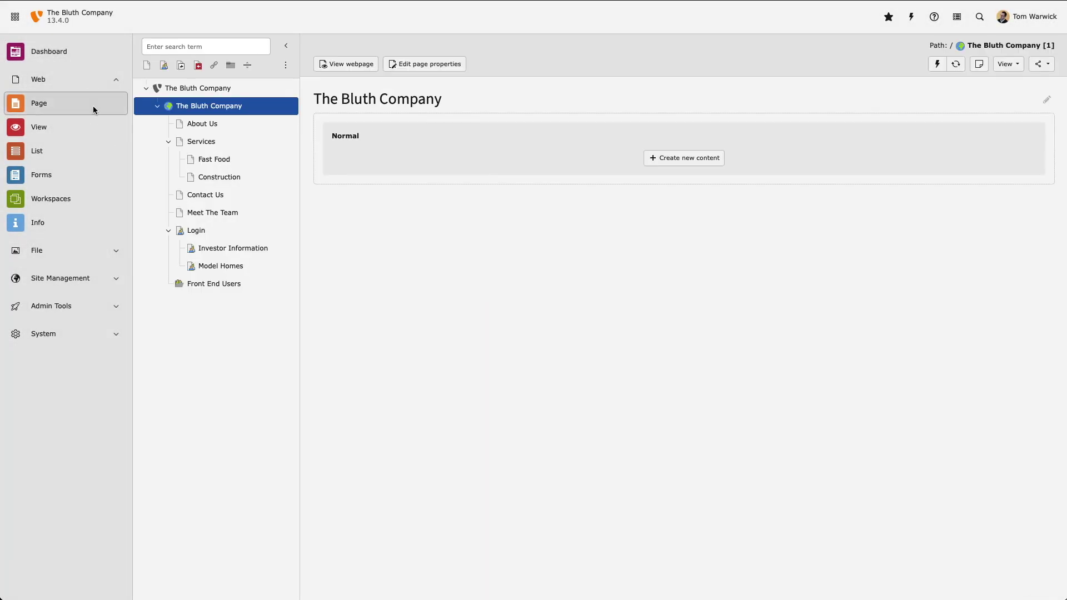
click(261, 220)
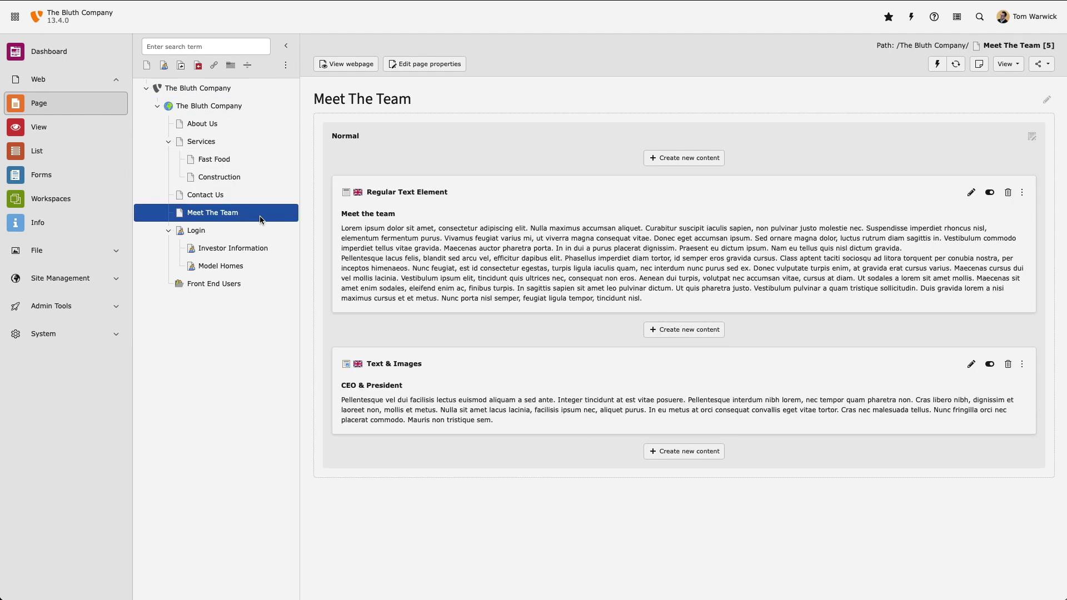
Fill in an Instructions note titled 'Page under review' asking others not to change the page.
click(979, 65)
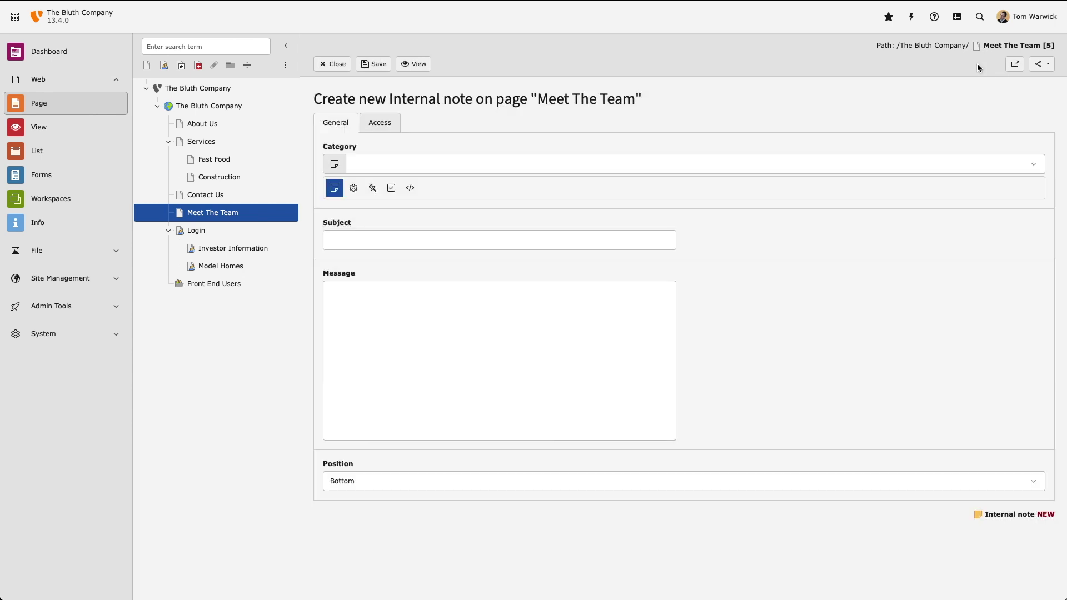
click(517, 164)
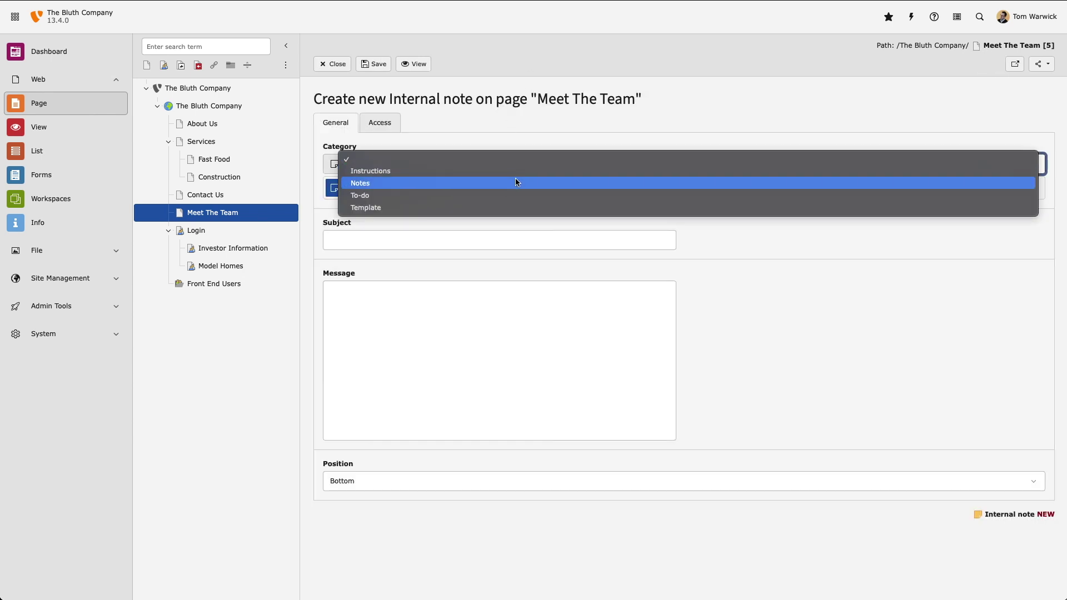
click(511, 170)
click(384, 238)
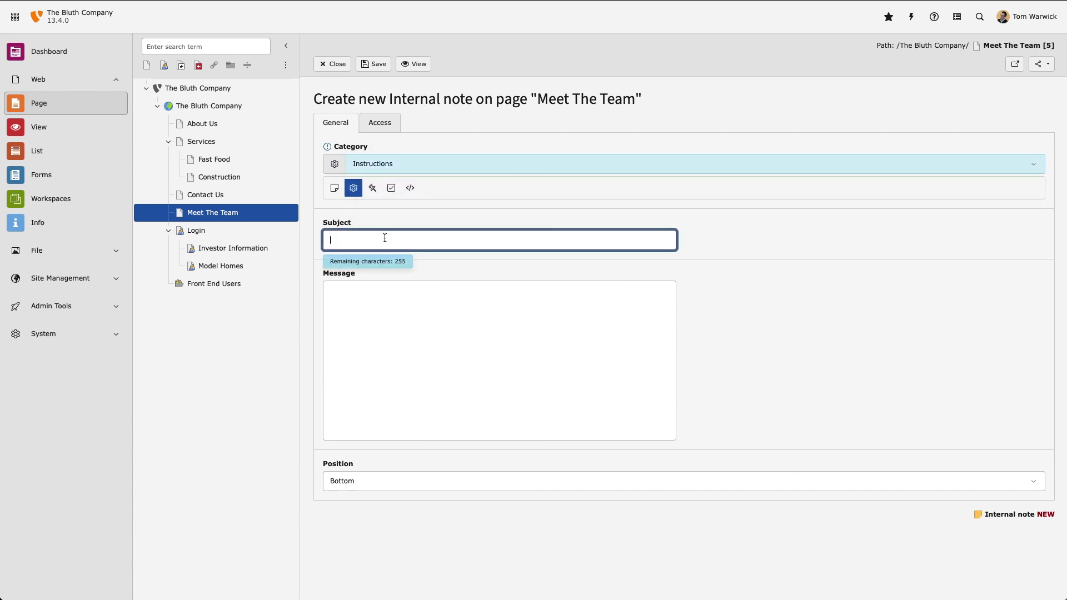
text(Page under review)
key(Tab)
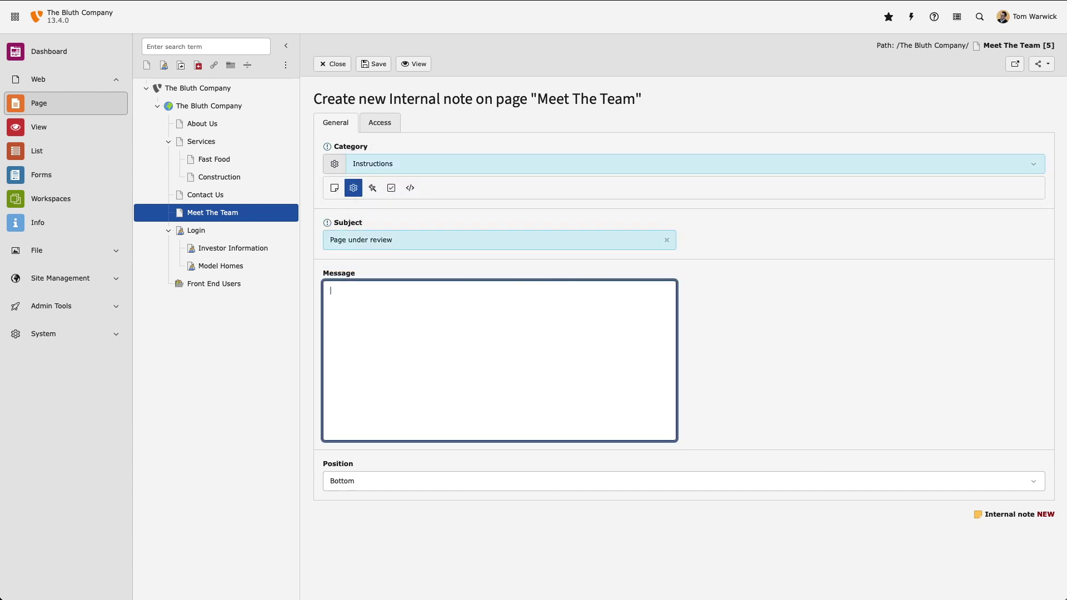
text(I'm changing the cont)
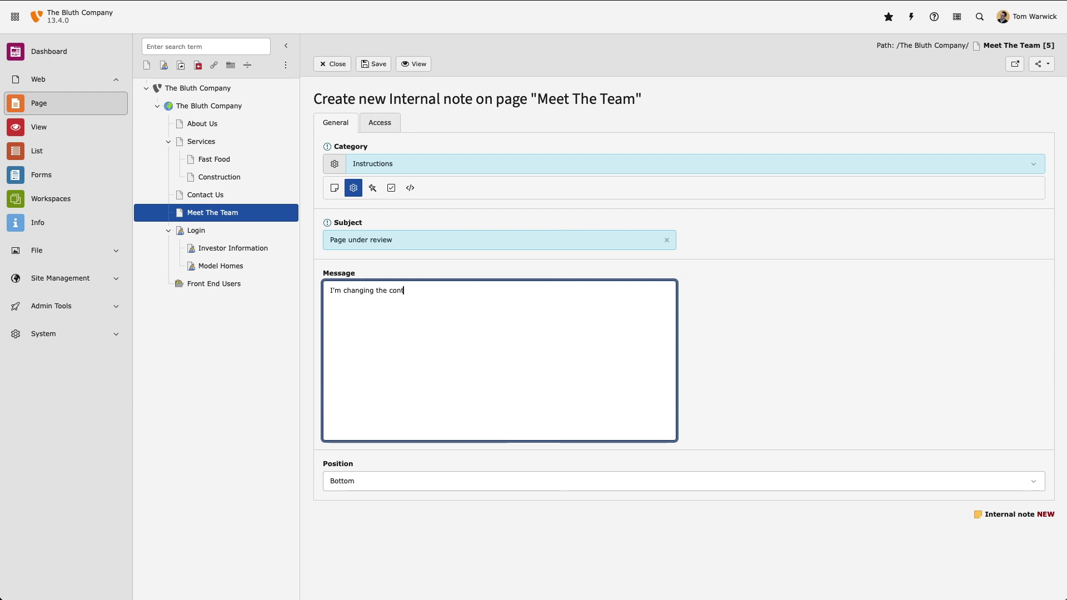
text(ent on this page later this week)
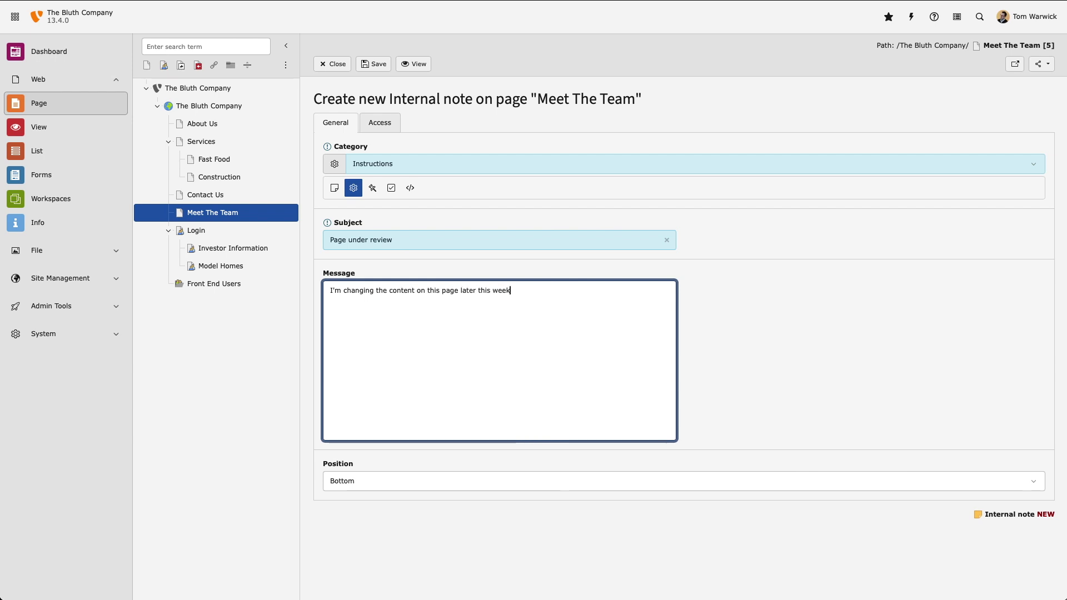
text(, please don't make any changes.)
click(717, 308)
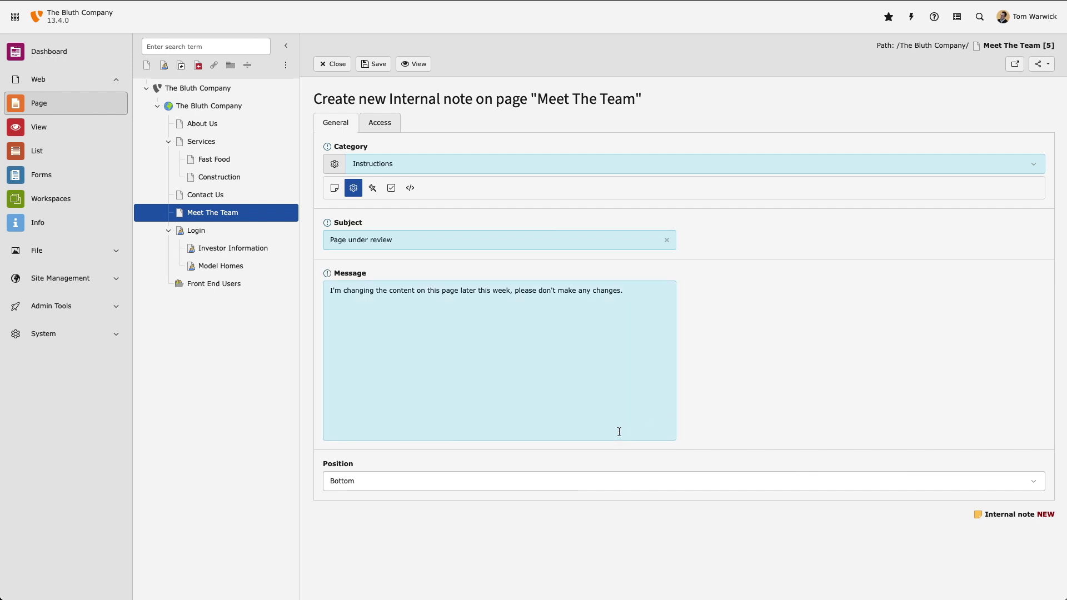
Set the note's position to Top, then save and close it.
click(559, 481)
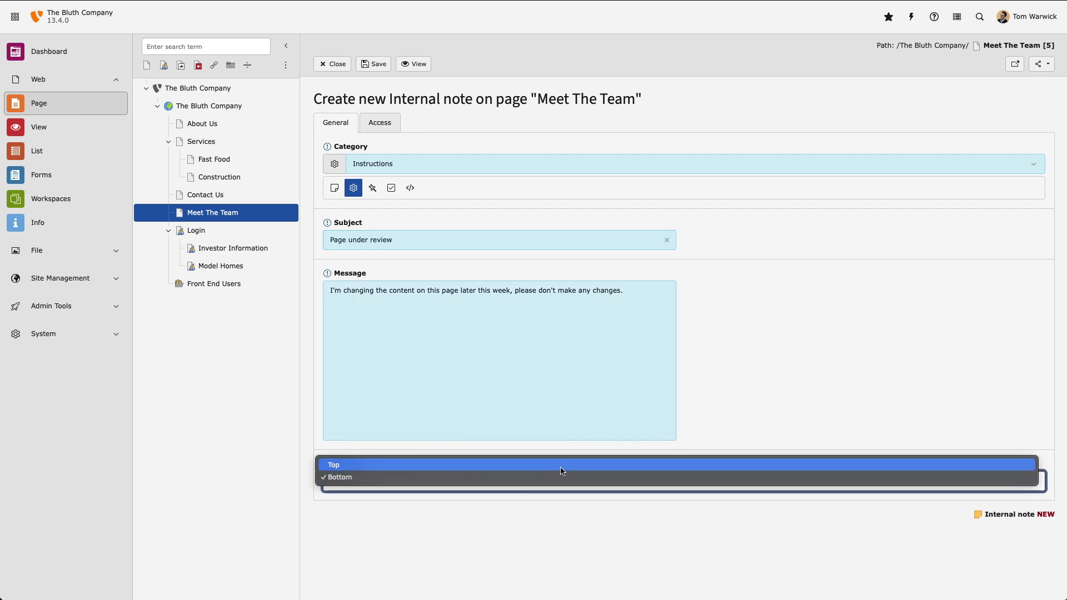
click(561, 470)
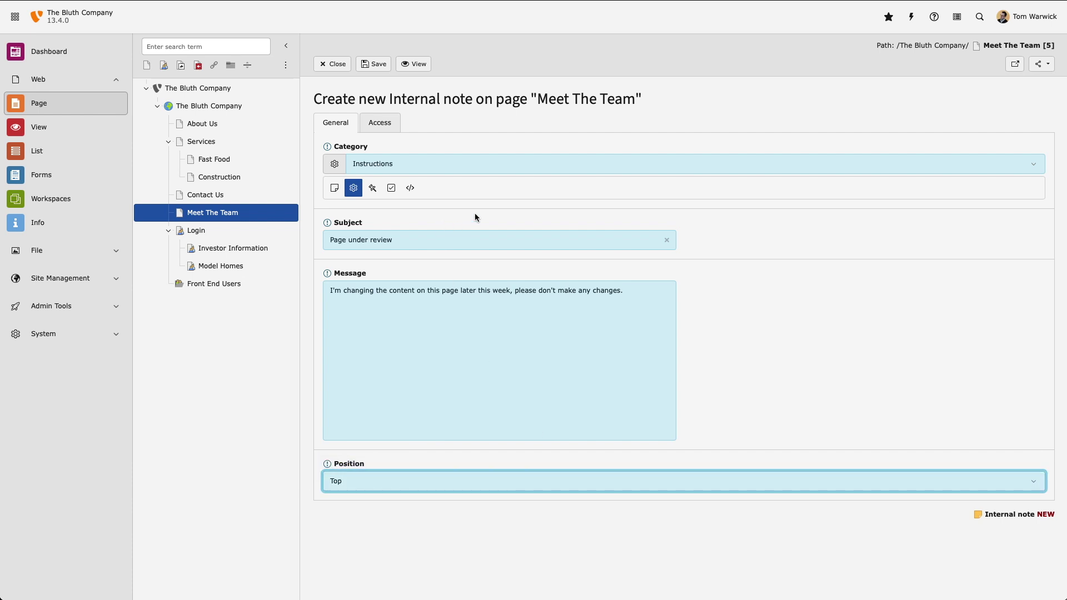
click(486, 133)
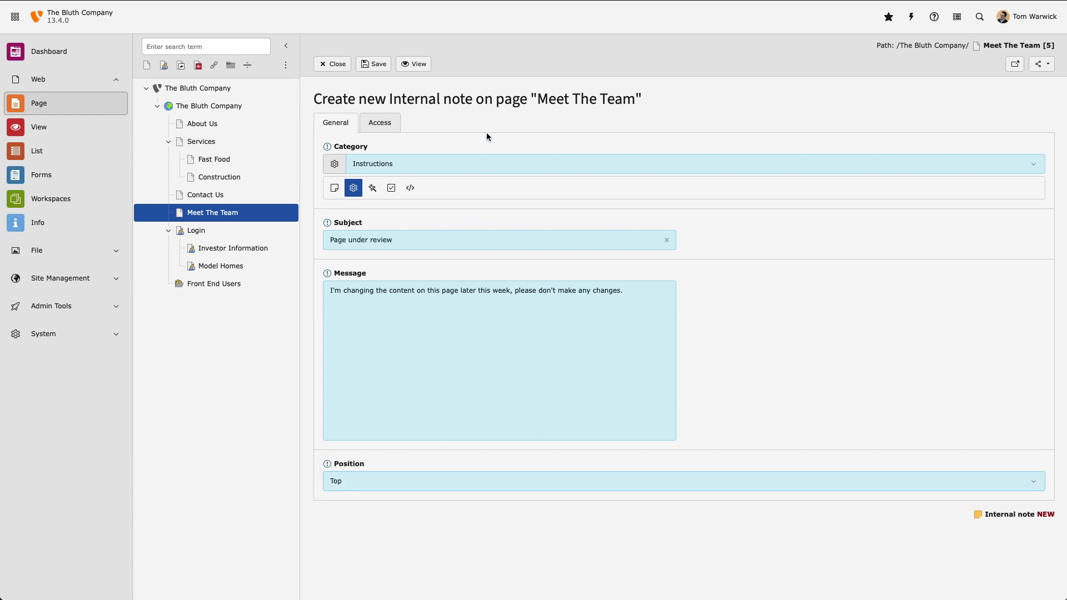
click(379, 64)
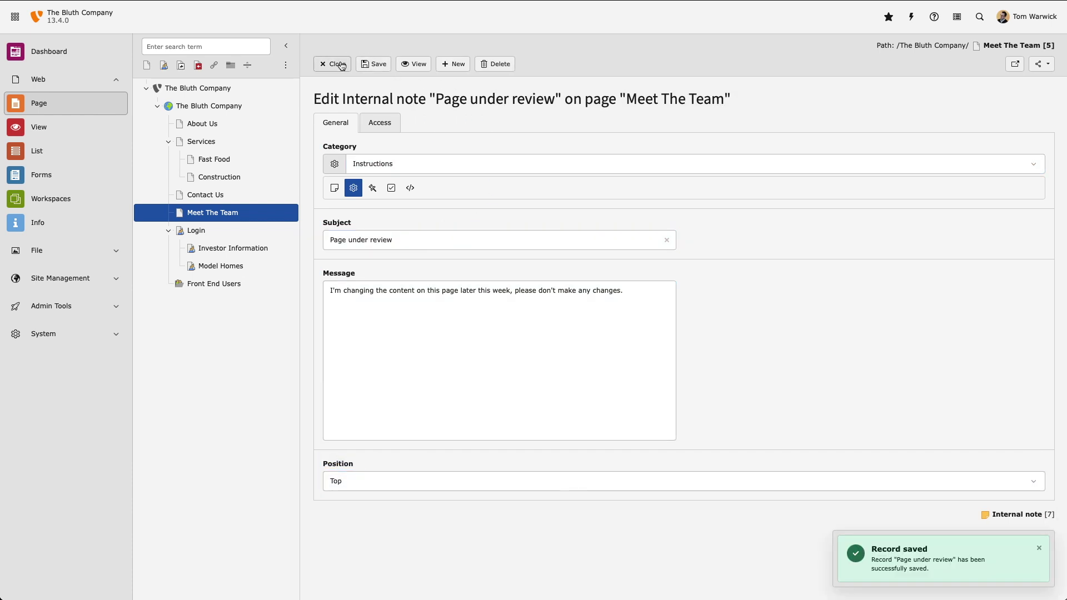
click(337, 65)
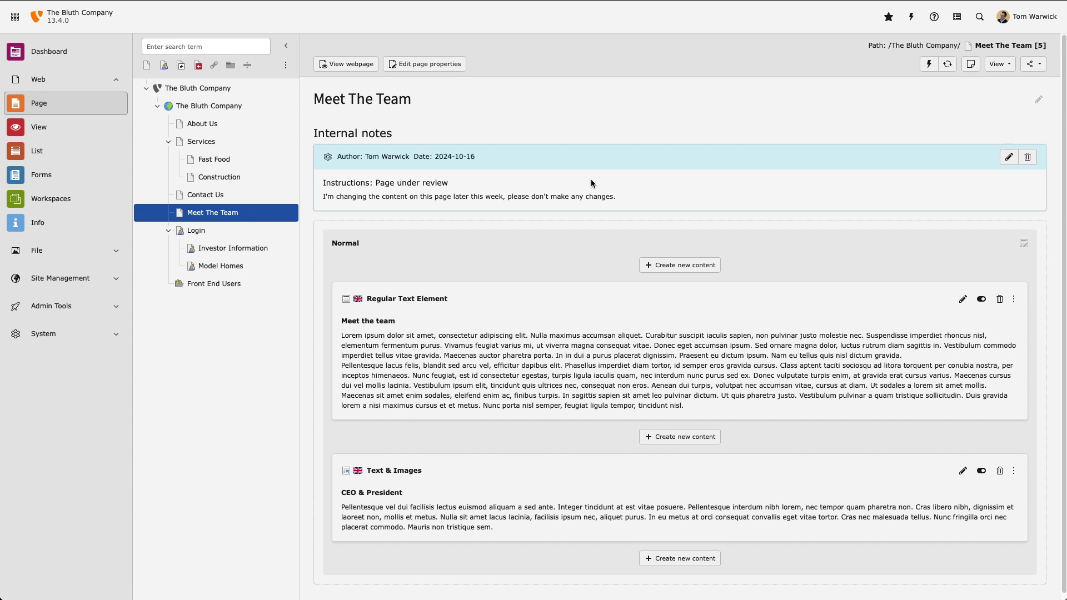
Show the Front End Users folder's records in the List module and begin a new internal note.
click(232, 291)
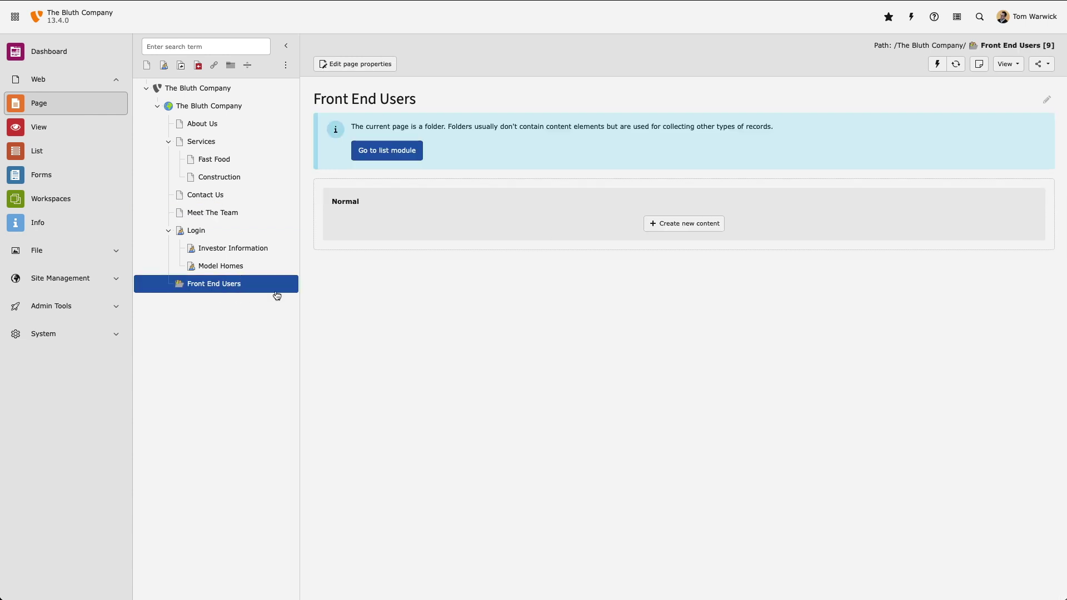
click(398, 149)
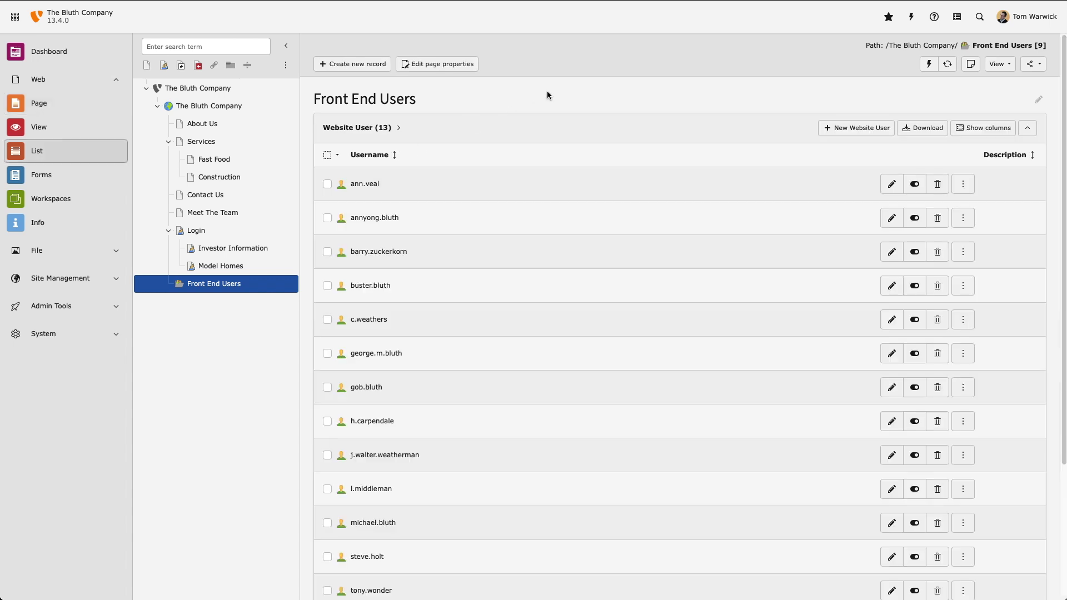
click(971, 64)
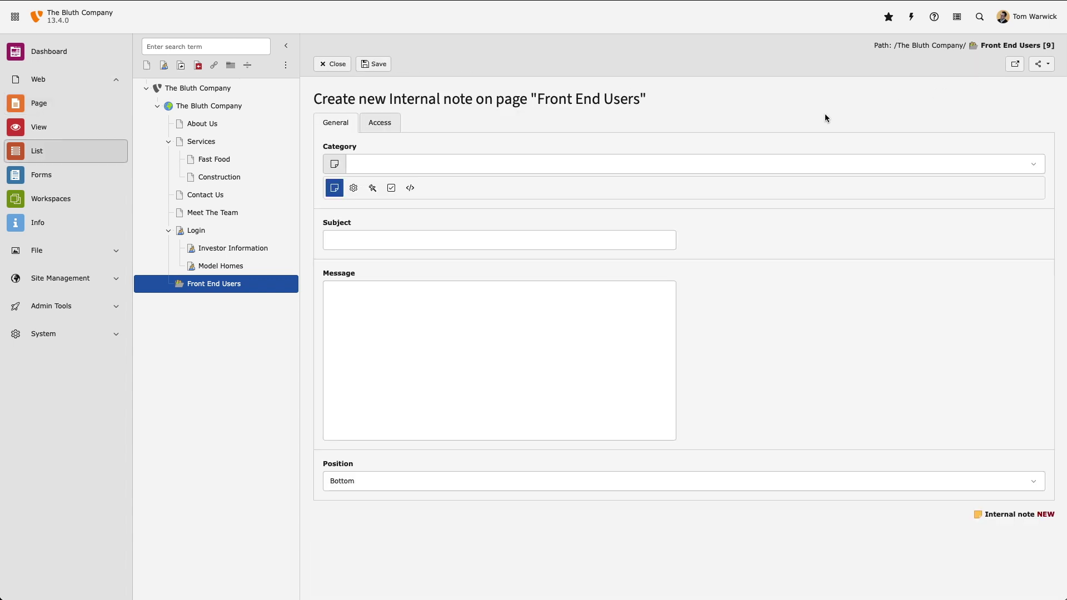
Save a To-do note 'Review inactive users' about the inactive frontend users report, positioned at Top.
click(809, 163)
click(800, 193)
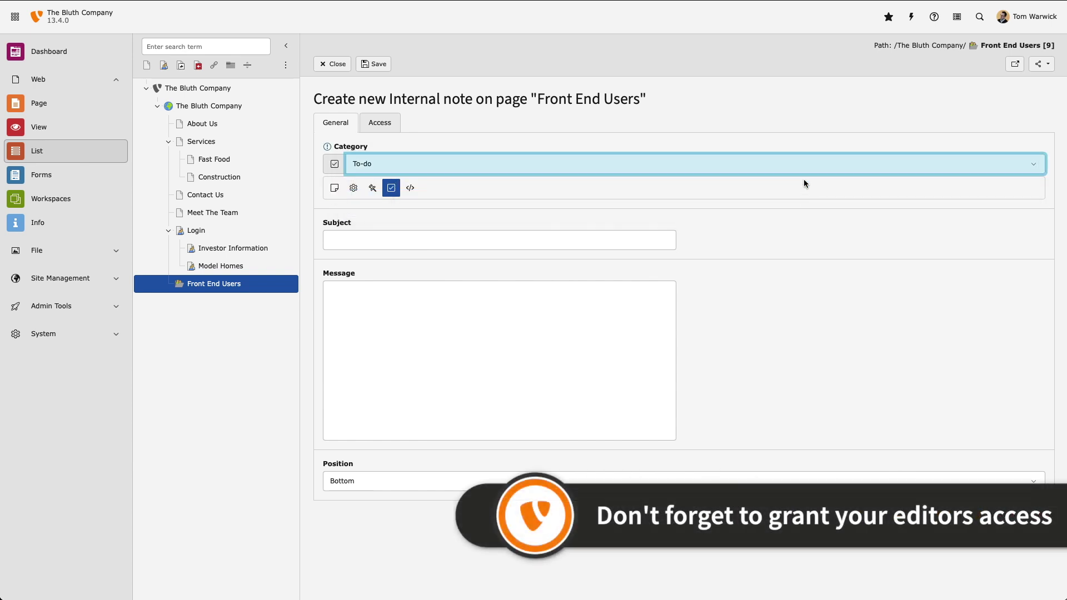
click(588, 238)
text(Review inactive users)
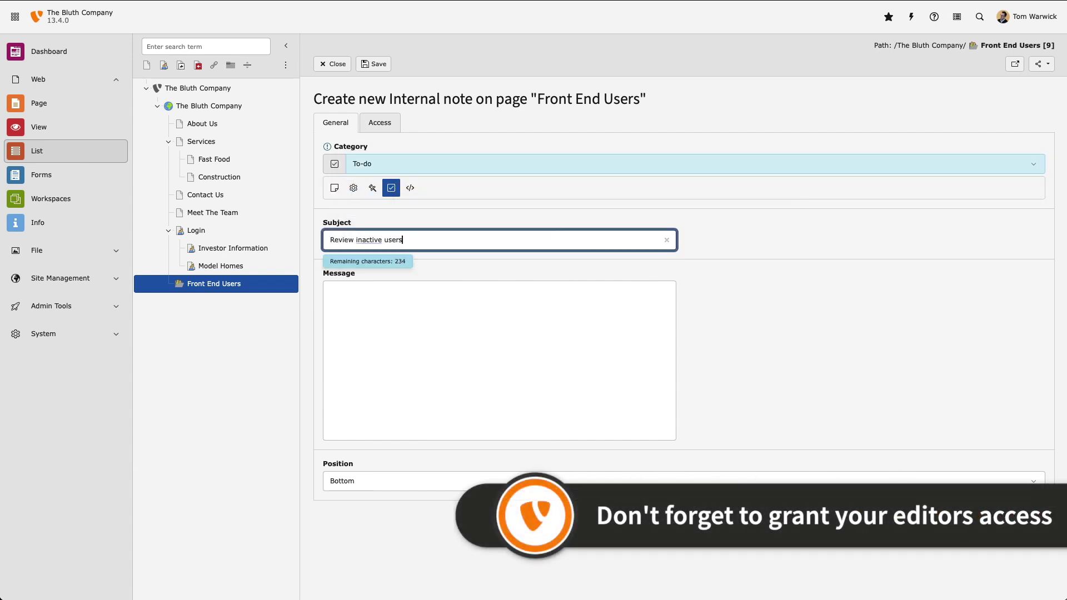
key(Tab)
text(I ran a report last week using )
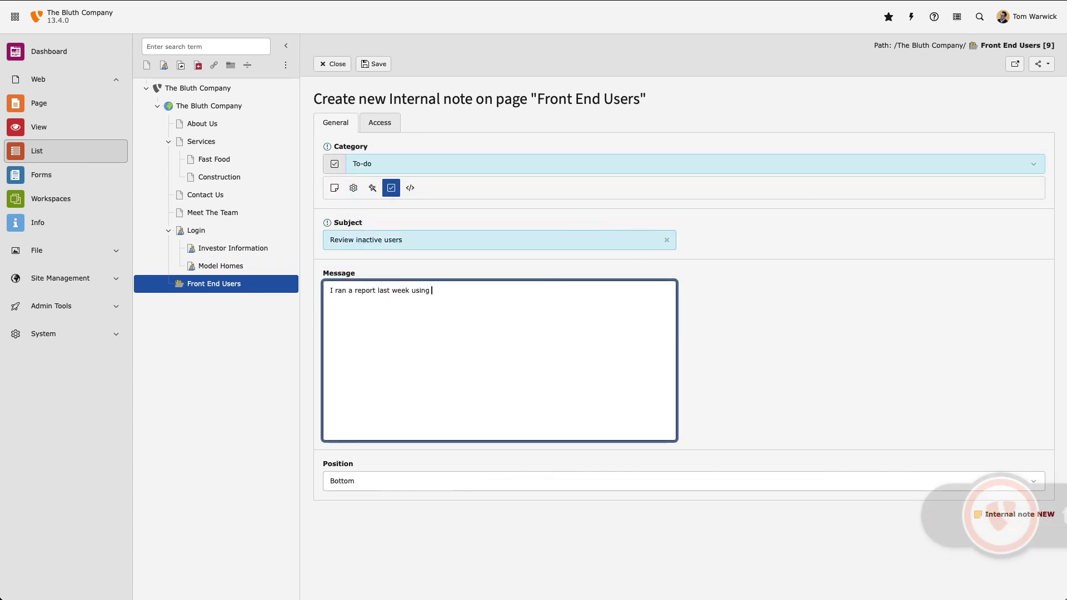
text(download presets in v13! W)
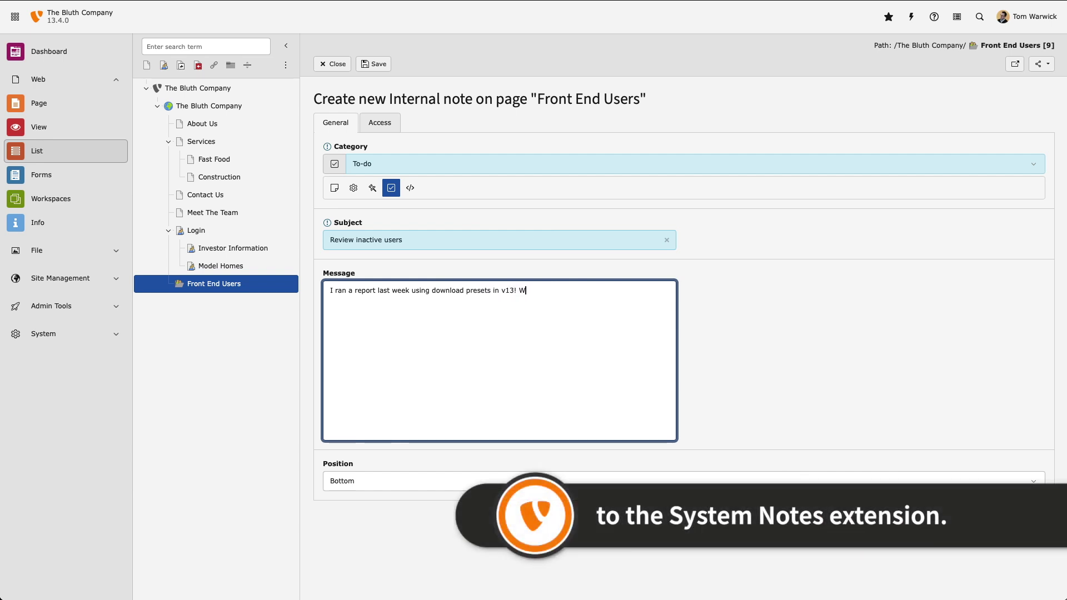
text(e have some inactive frontend )
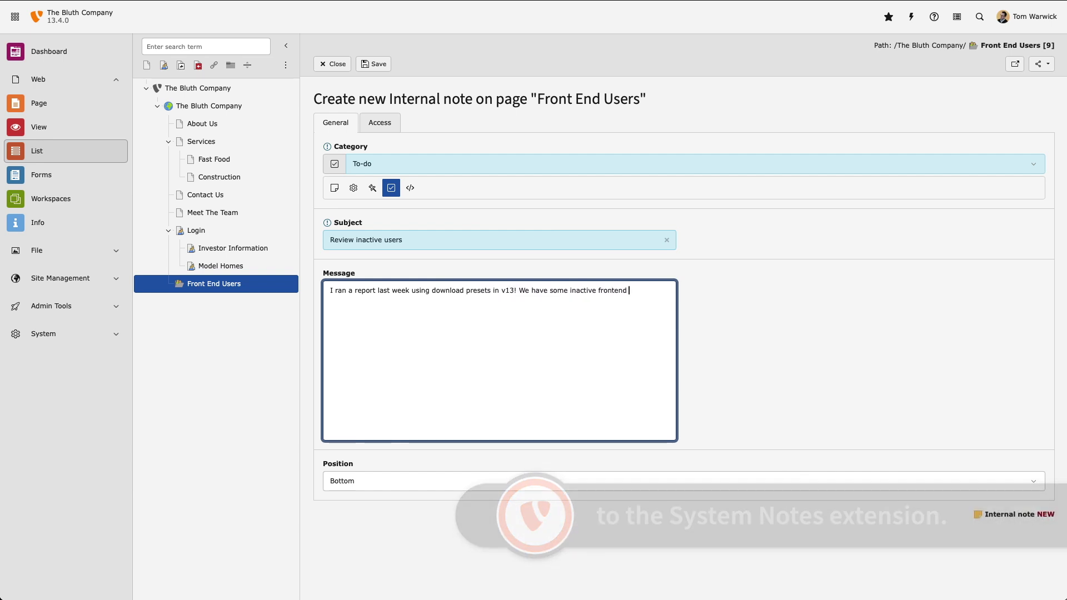
text(users. We should deactivate them.)
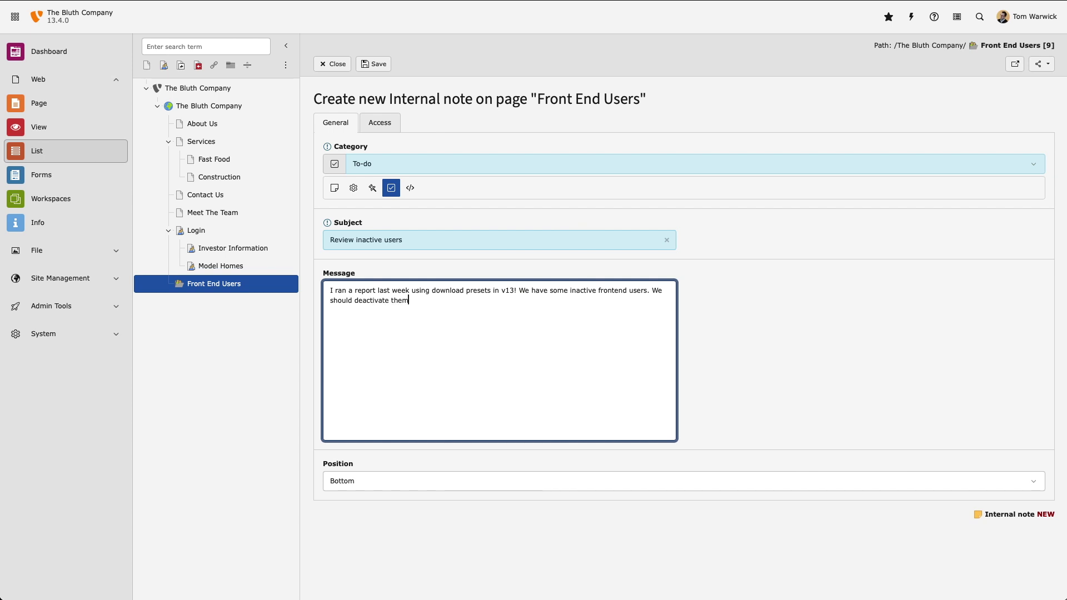
click(591, 482)
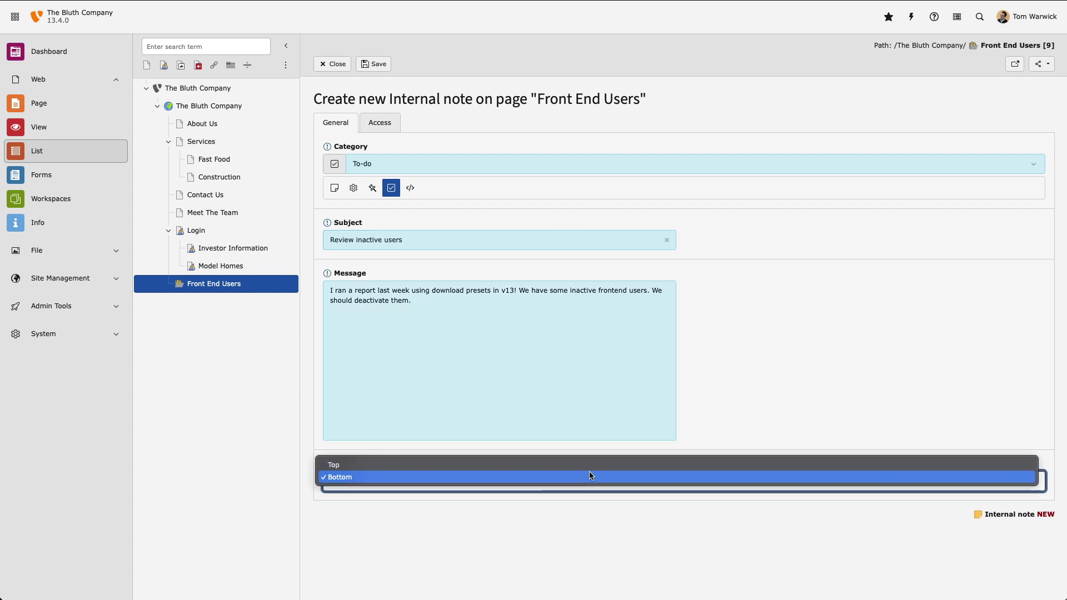
click(590, 465)
click(373, 64)
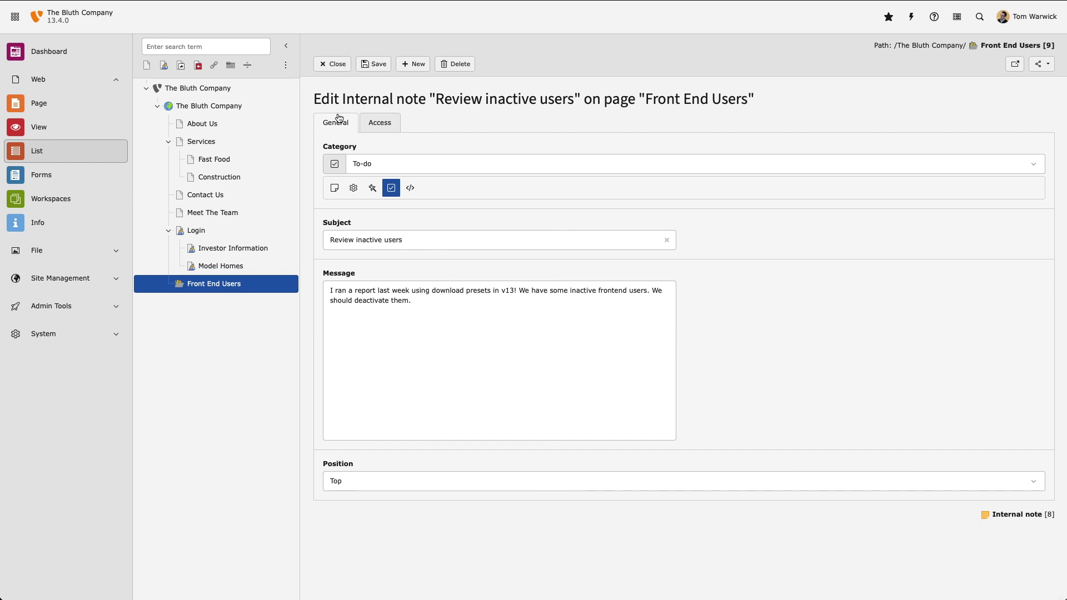
click(334, 64)
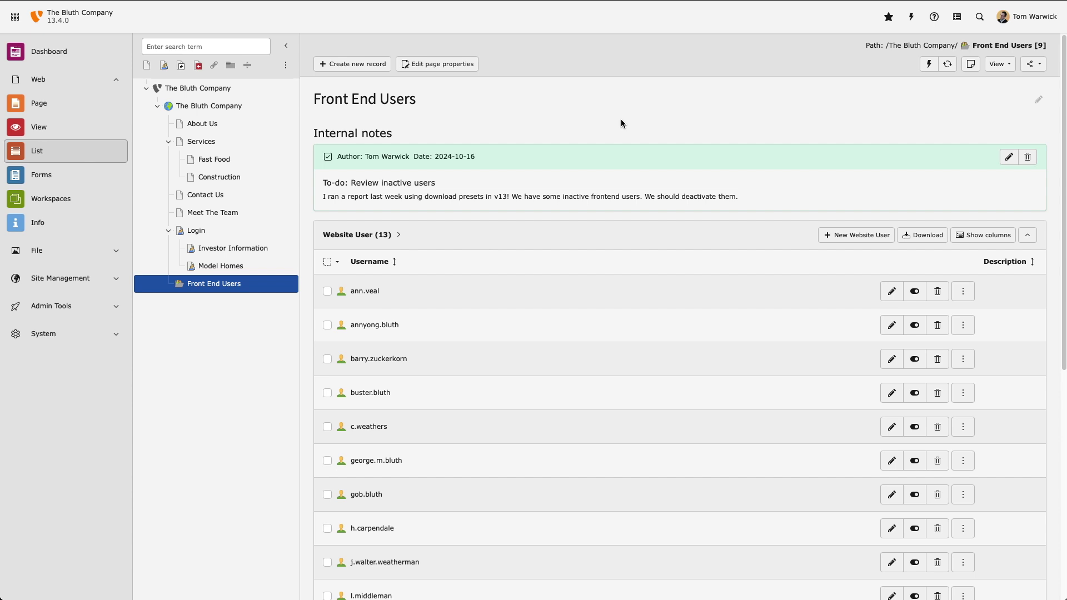
Select Meet The Team in the List module to view its notes and content elements.
click(227, 214)
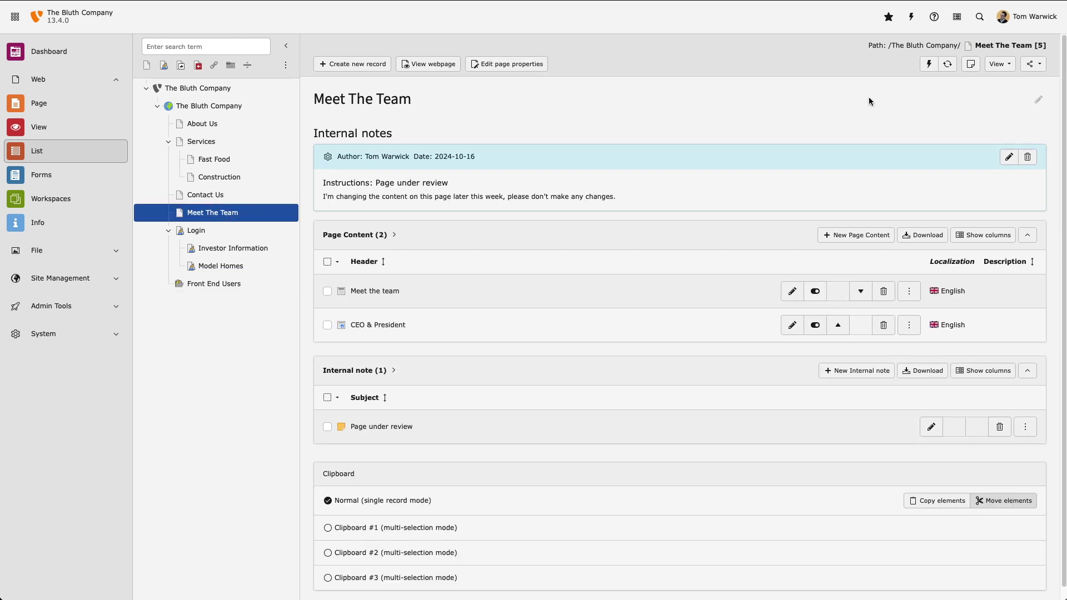
Create a Template note 'Change the photo of the CEO.' with message 'I forgot to do this last week!'.
click(970, 64)
click(595, 162)
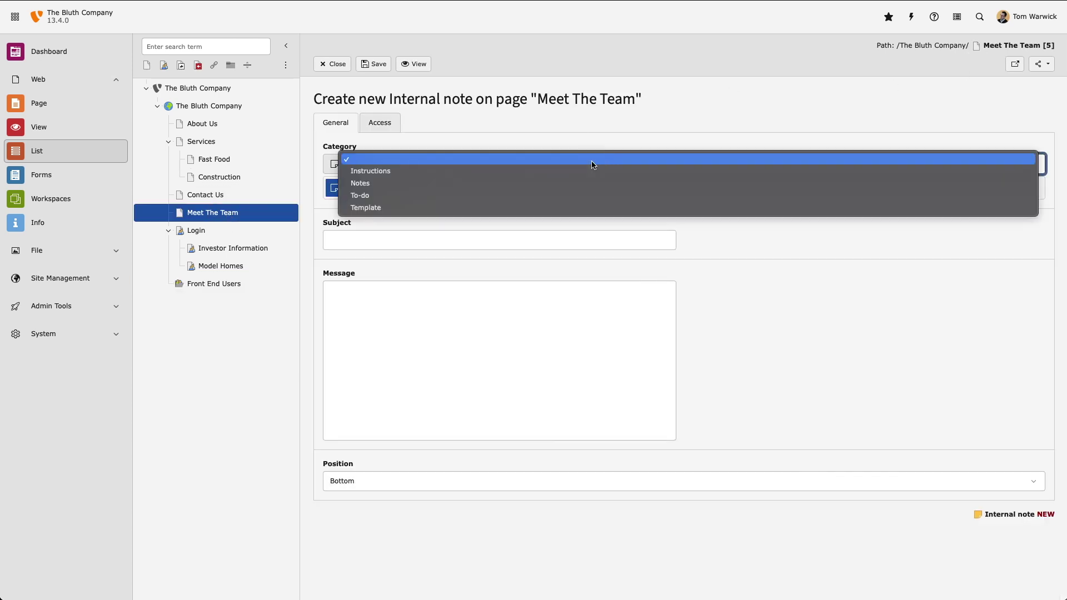
click(592, 207)
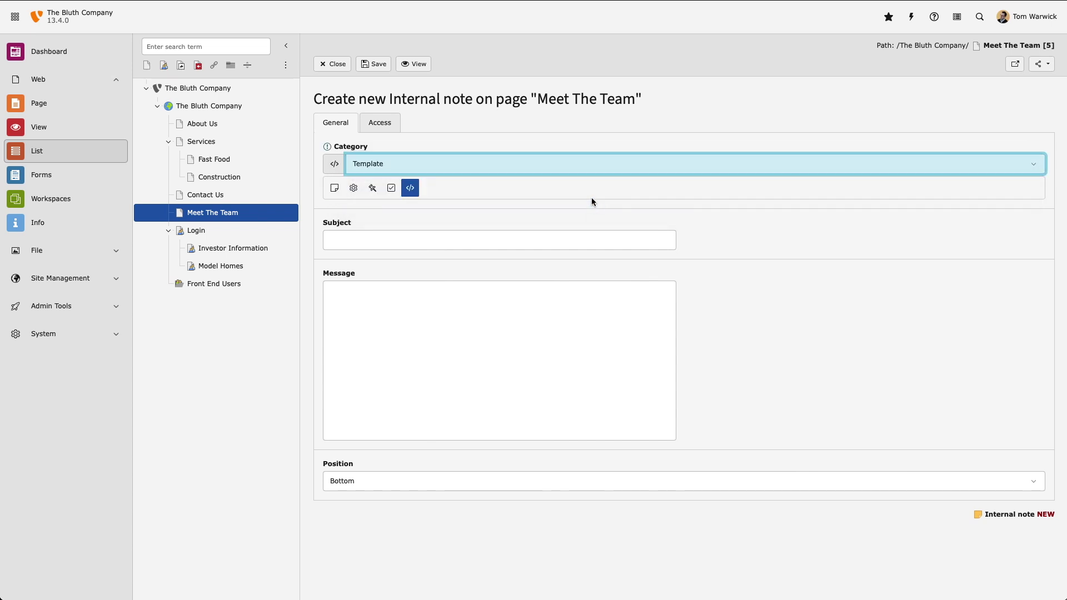
click(438, 242)
text(Change )
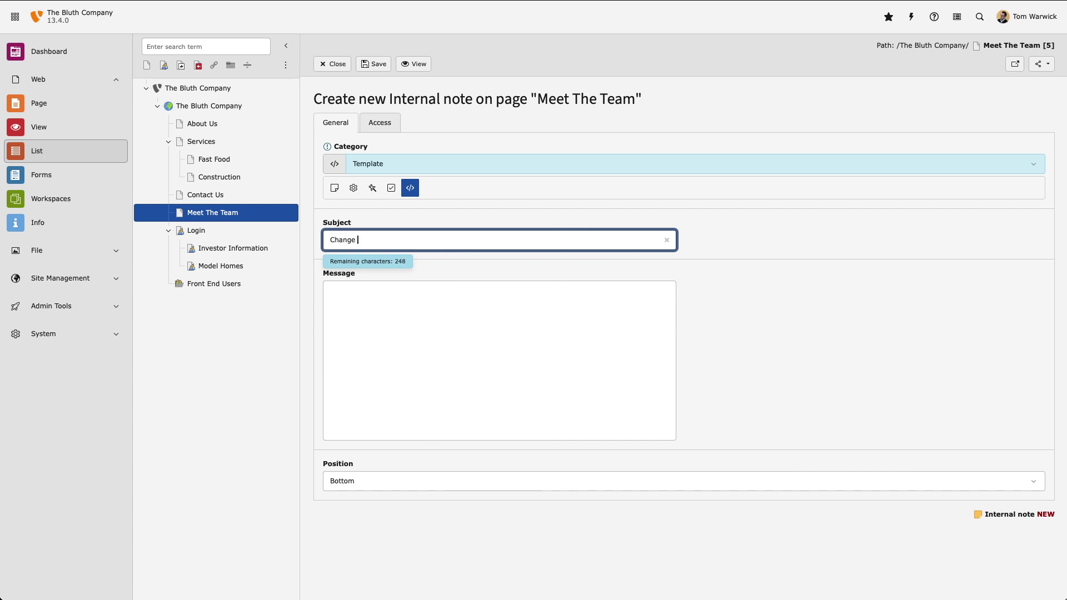
text(the photo of the CEO.)
key(Tab)
text(I forgot to do this last week!)
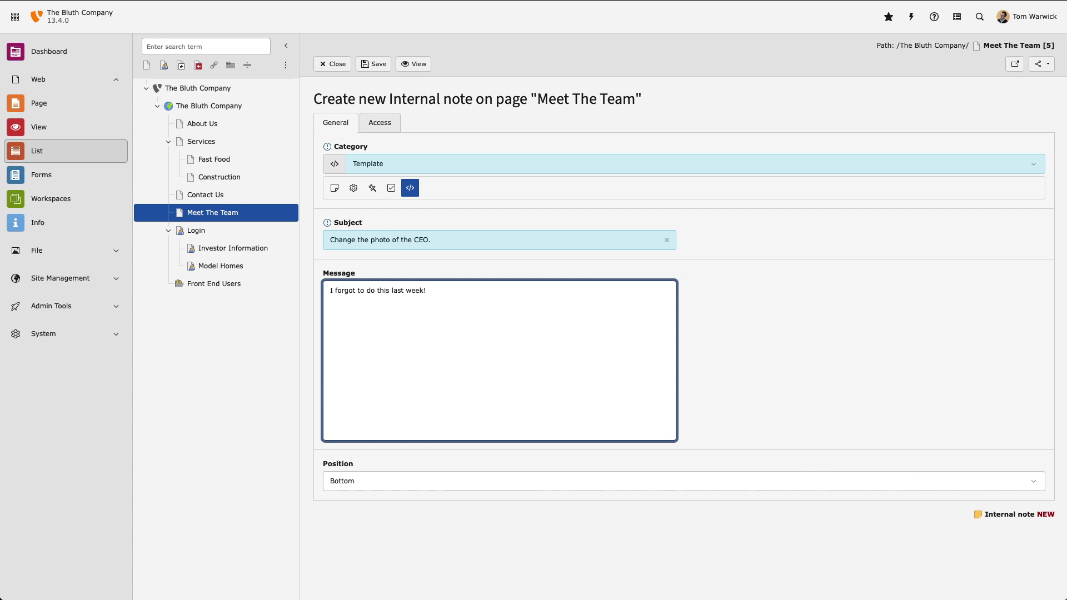
Position the note at Top, mark it Personal on the Access tab, then save and close.
click(429, 481)
click(429, 468)
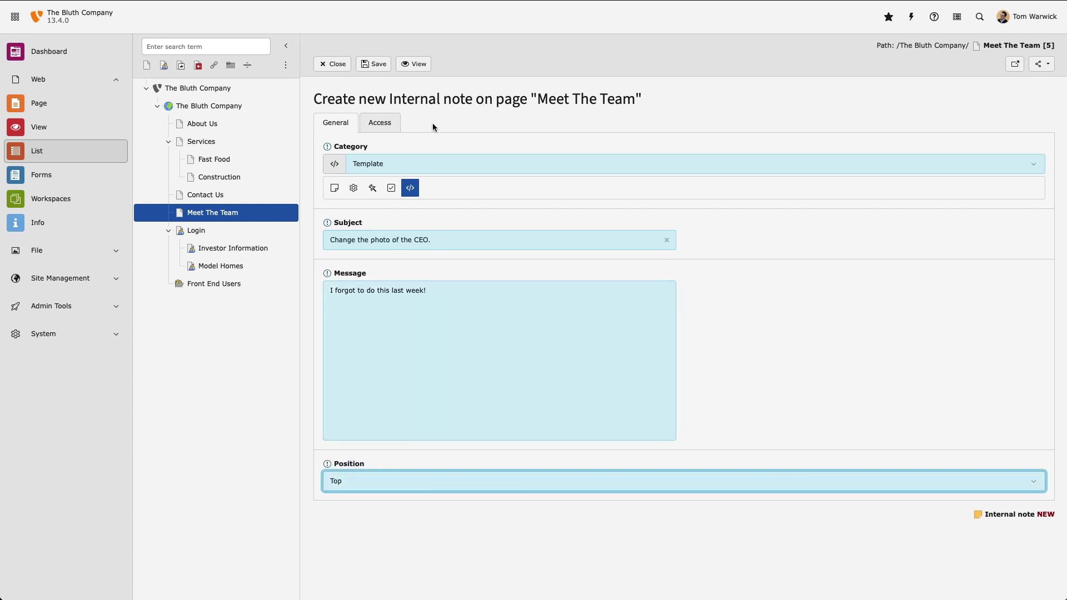
click(385, 126)
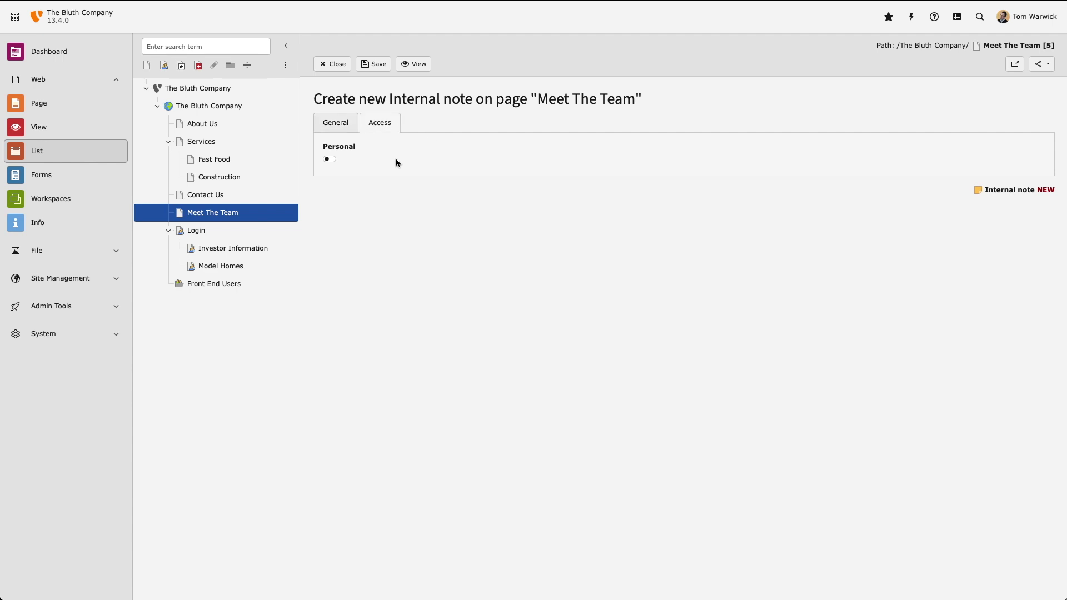
click(330, 159)
click(376, 64)
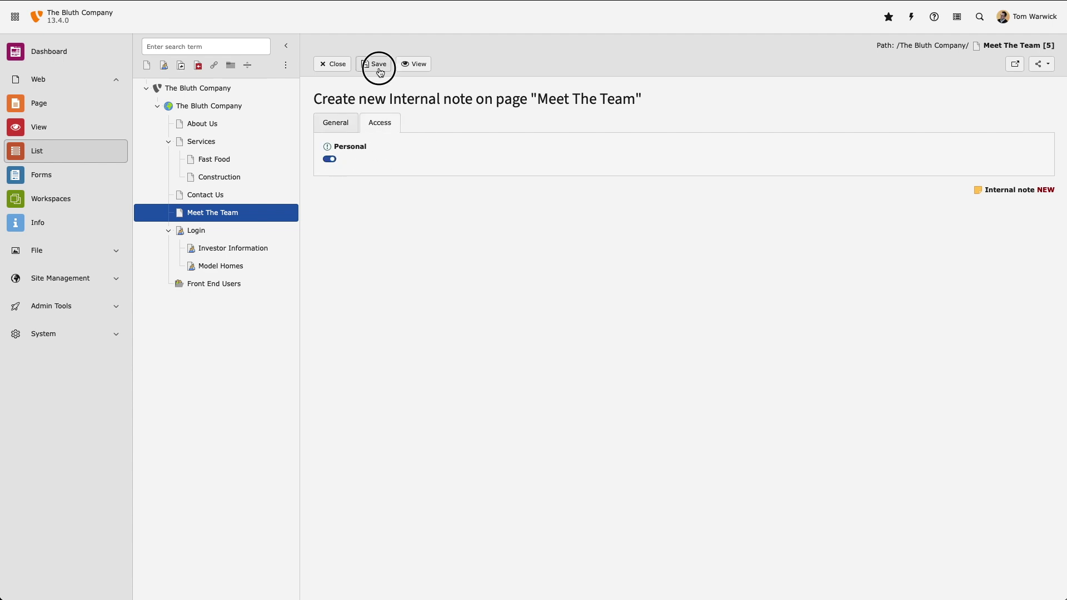
click(337, 64)
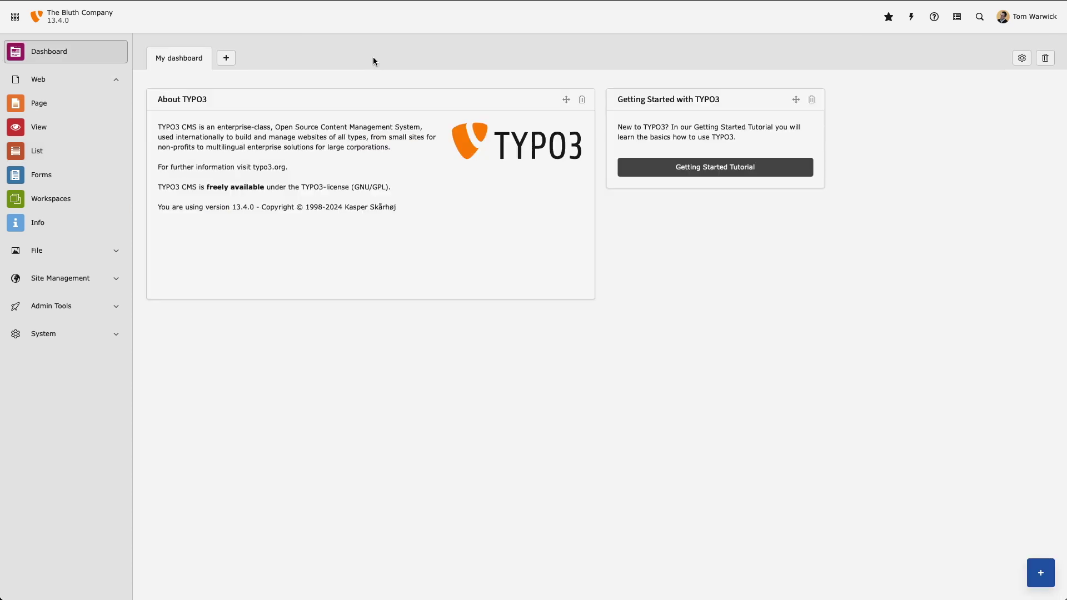
Add a dashboard titled 'System Notes in v13' using the System Notes template.
click(229, 60)
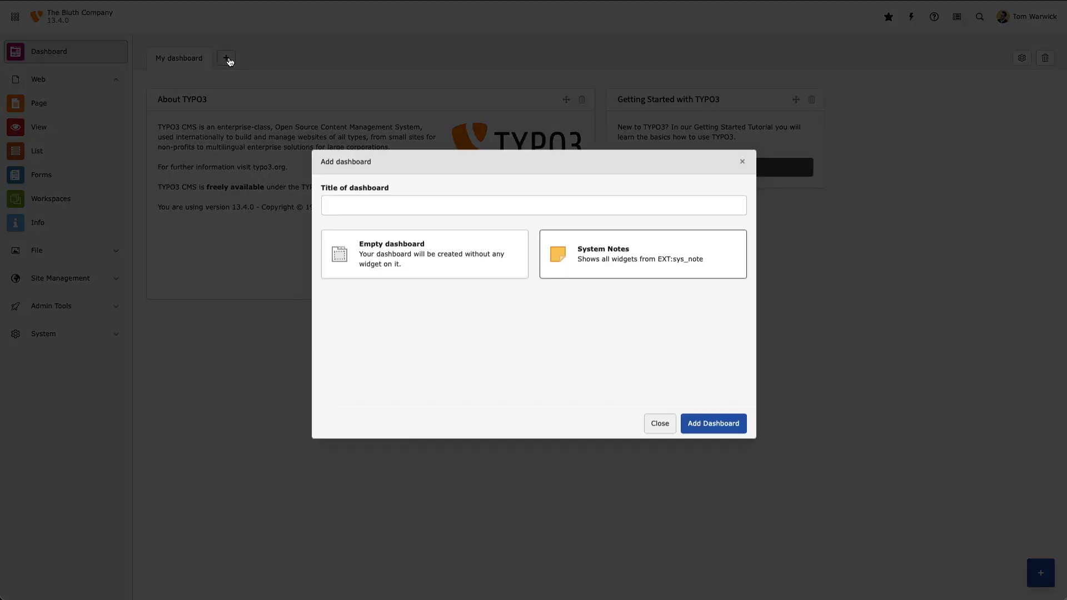
click(411, 216)
text(Syste)
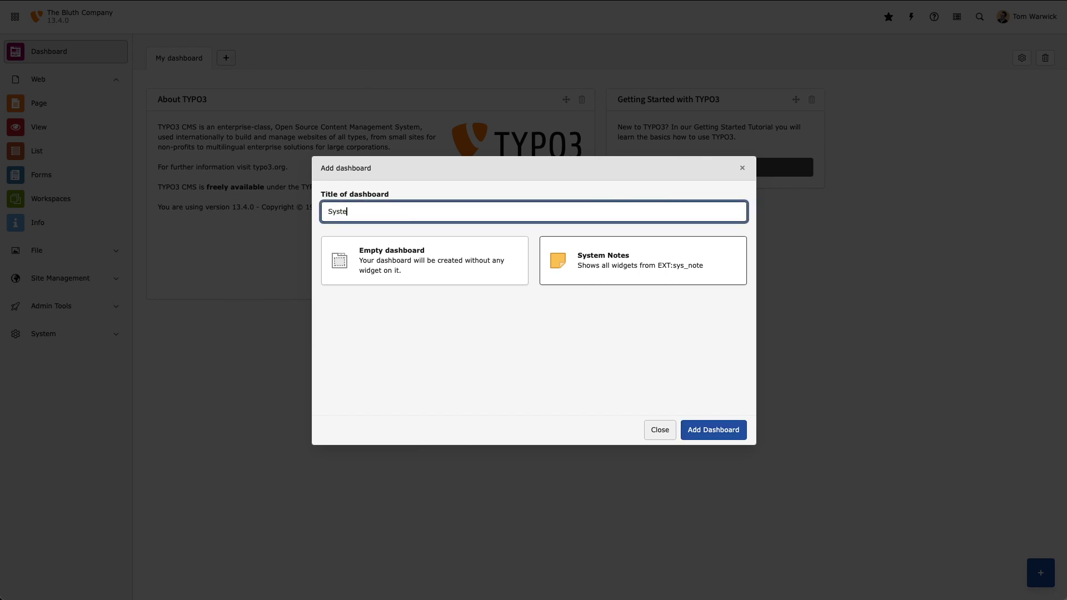
text(m Notes in v13)
click(614, 268)
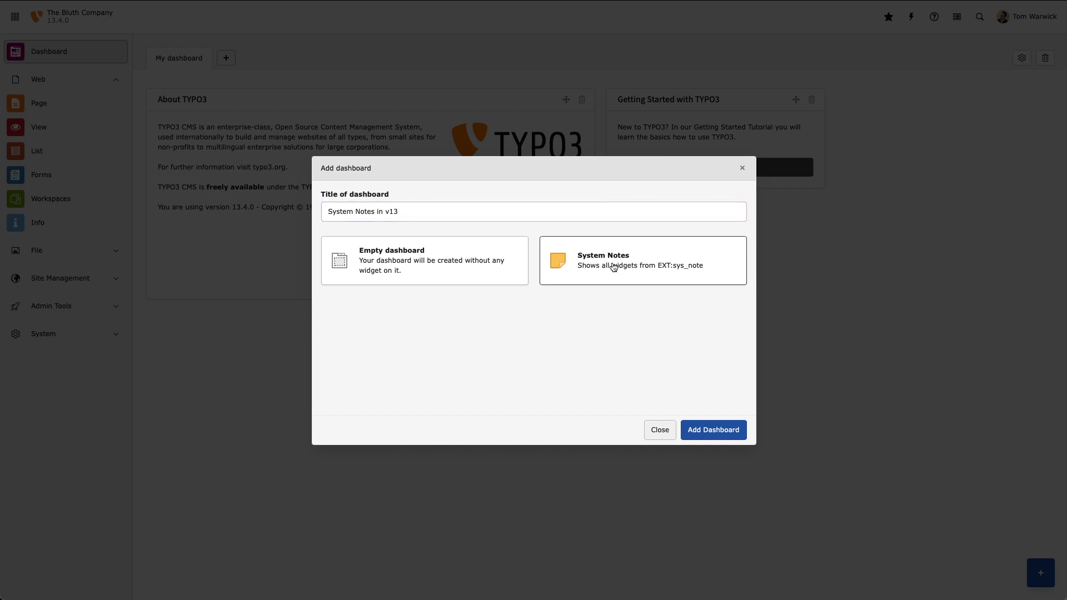
click(716, 433)
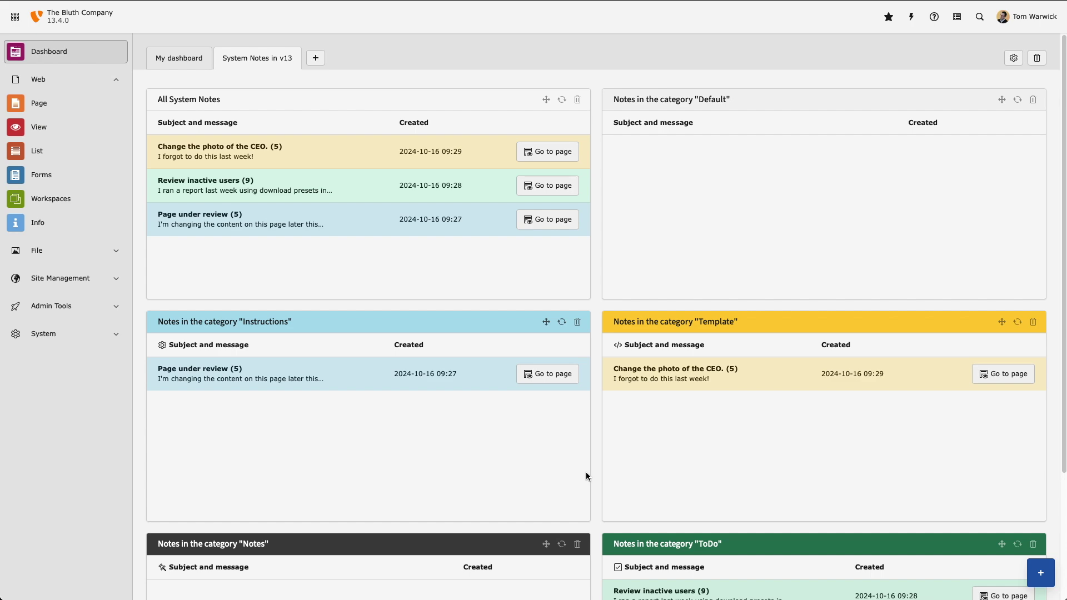
scroll(586, 472, down, 3)
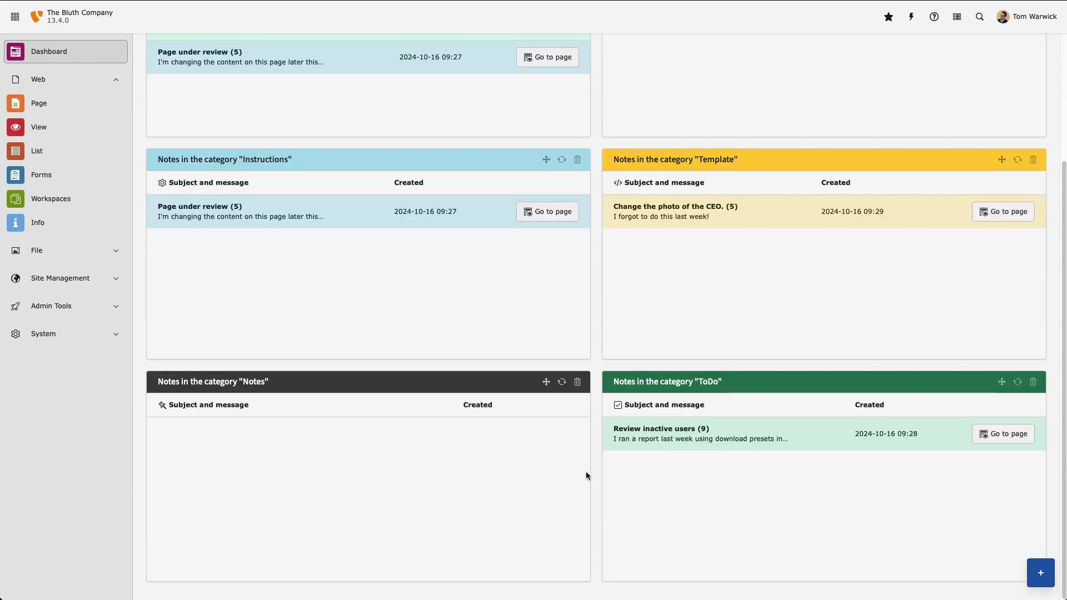
scroll(586, 471, up, 3)
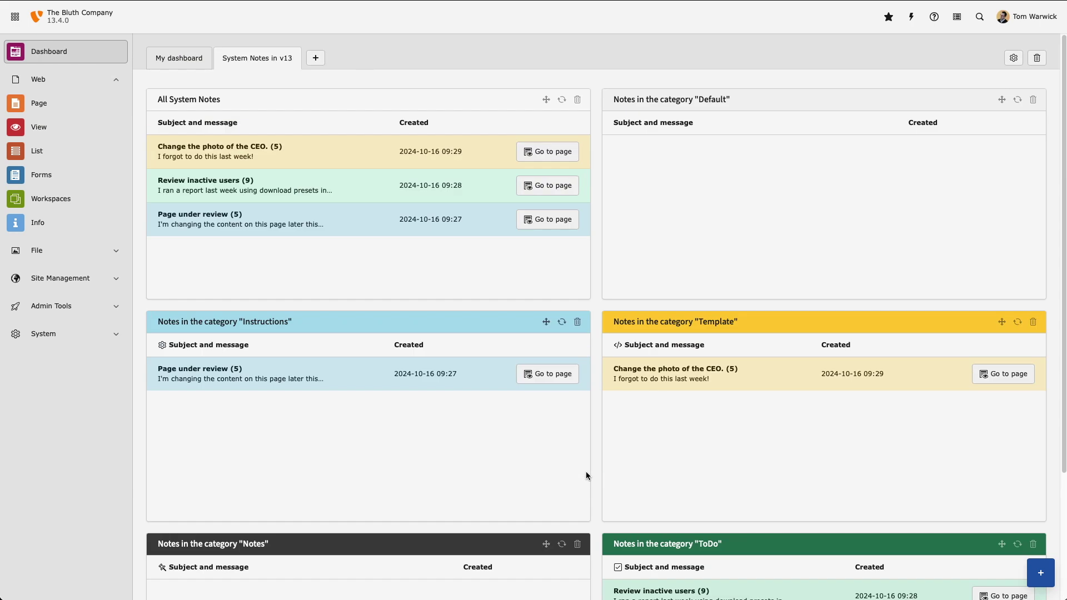
Add the System Notes 'ToDo' category widget to My dashboard.
click(181, 66)
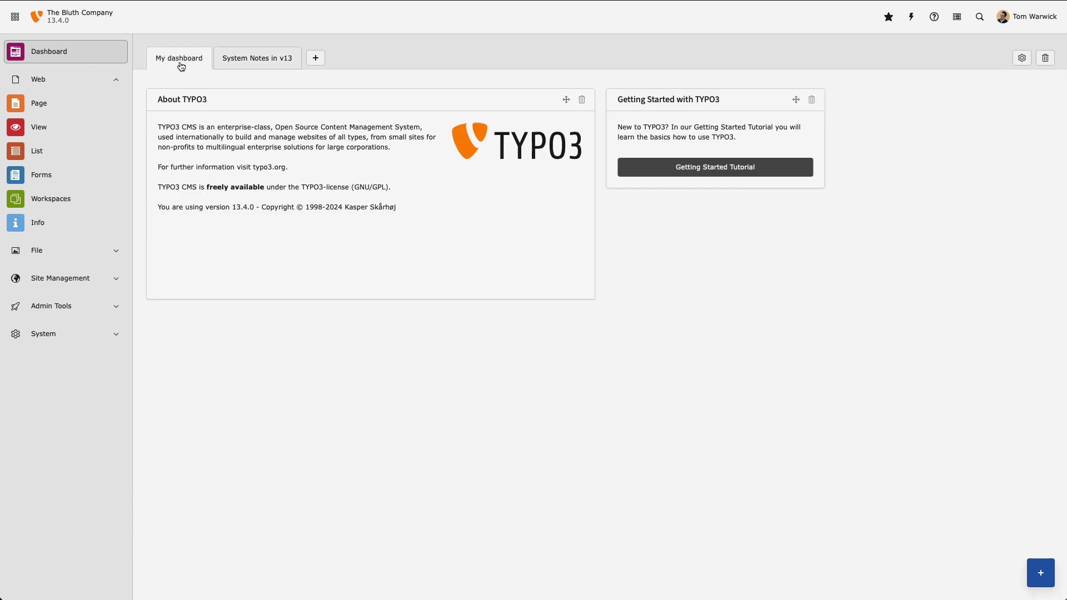
click(1041, 574)
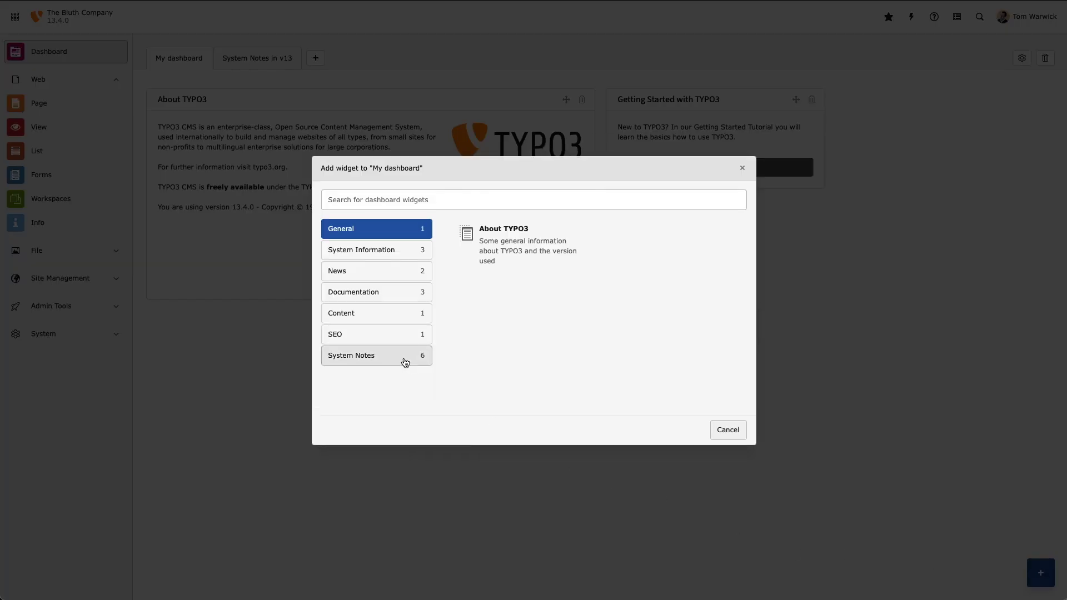
click(405, 363)
scroll(615, 332, down, 1)
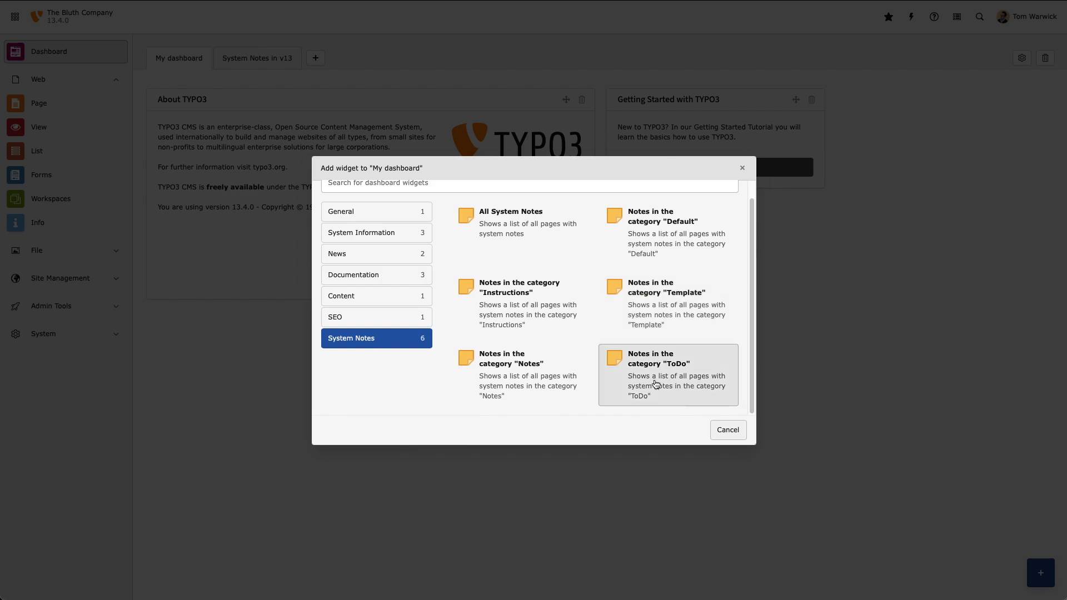
click(657, 383)
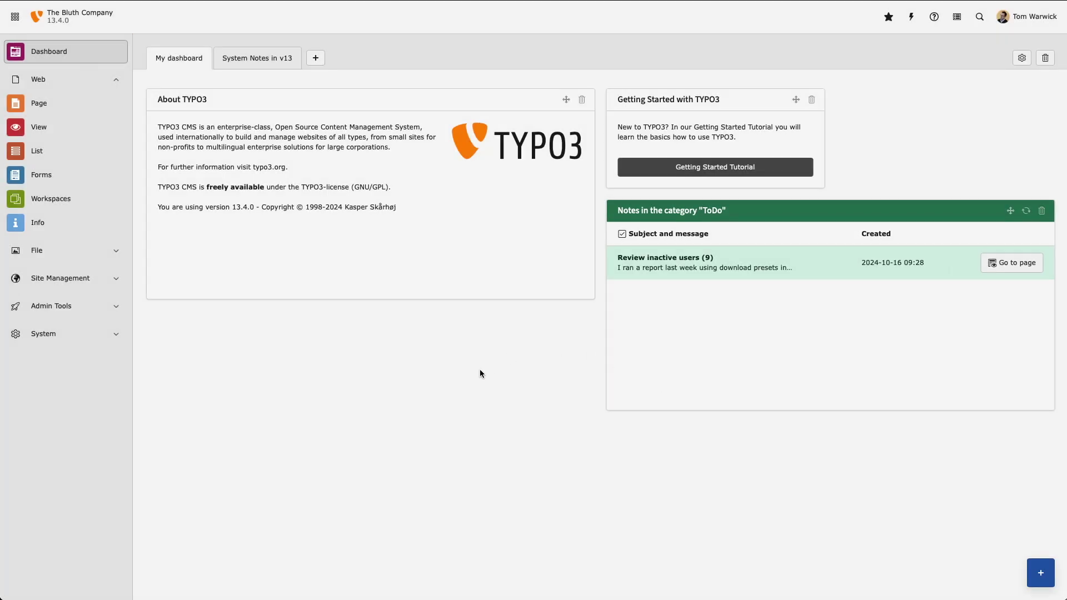